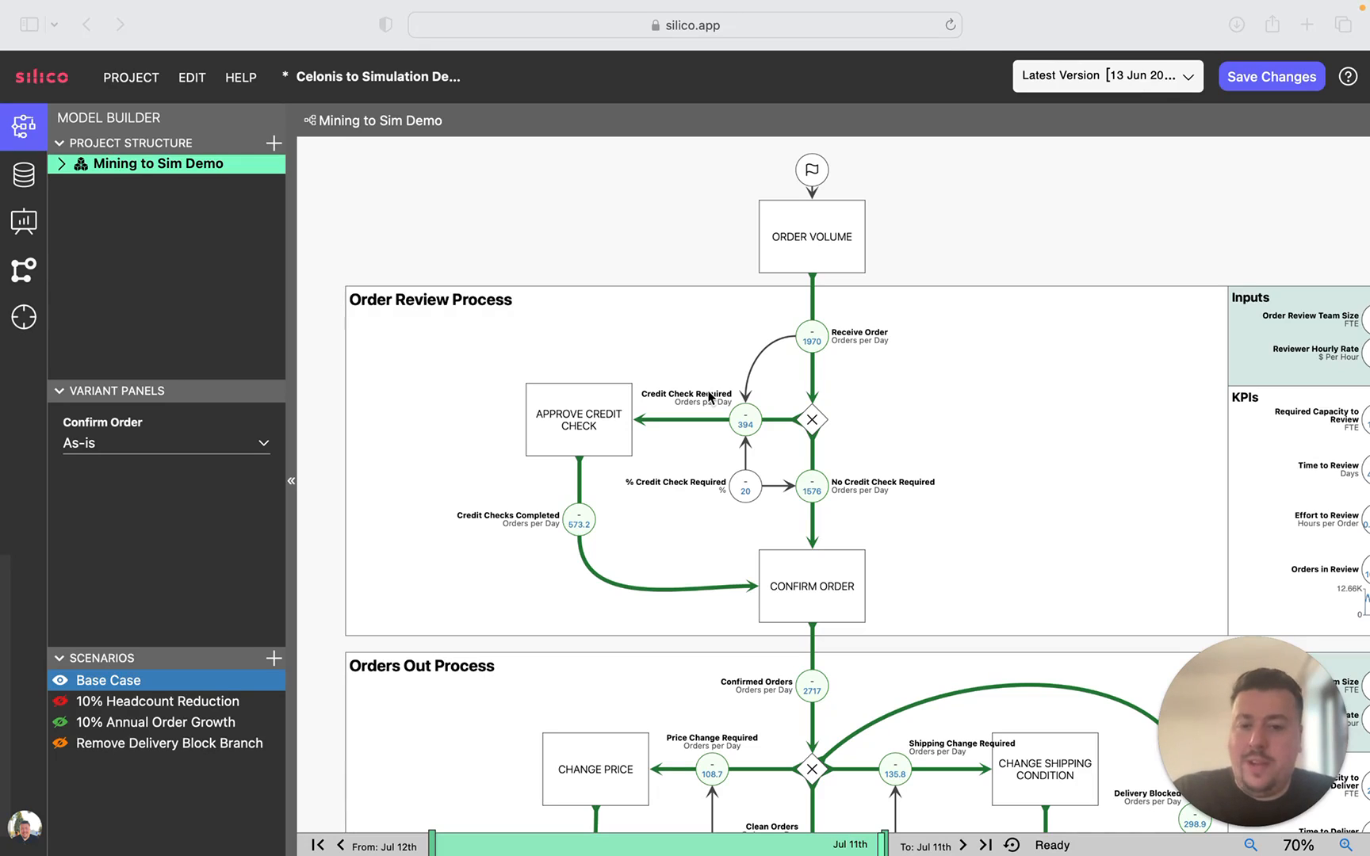
Expand the Mining to Sim Demo project structure and open its ESG Metrics module.
{"action": "left_click", "coordinate": [58, 166]}
{"action": "left_click", "coordinate": [59, 164]}
{"action": "left_click", "coordinate": [125, 281]}
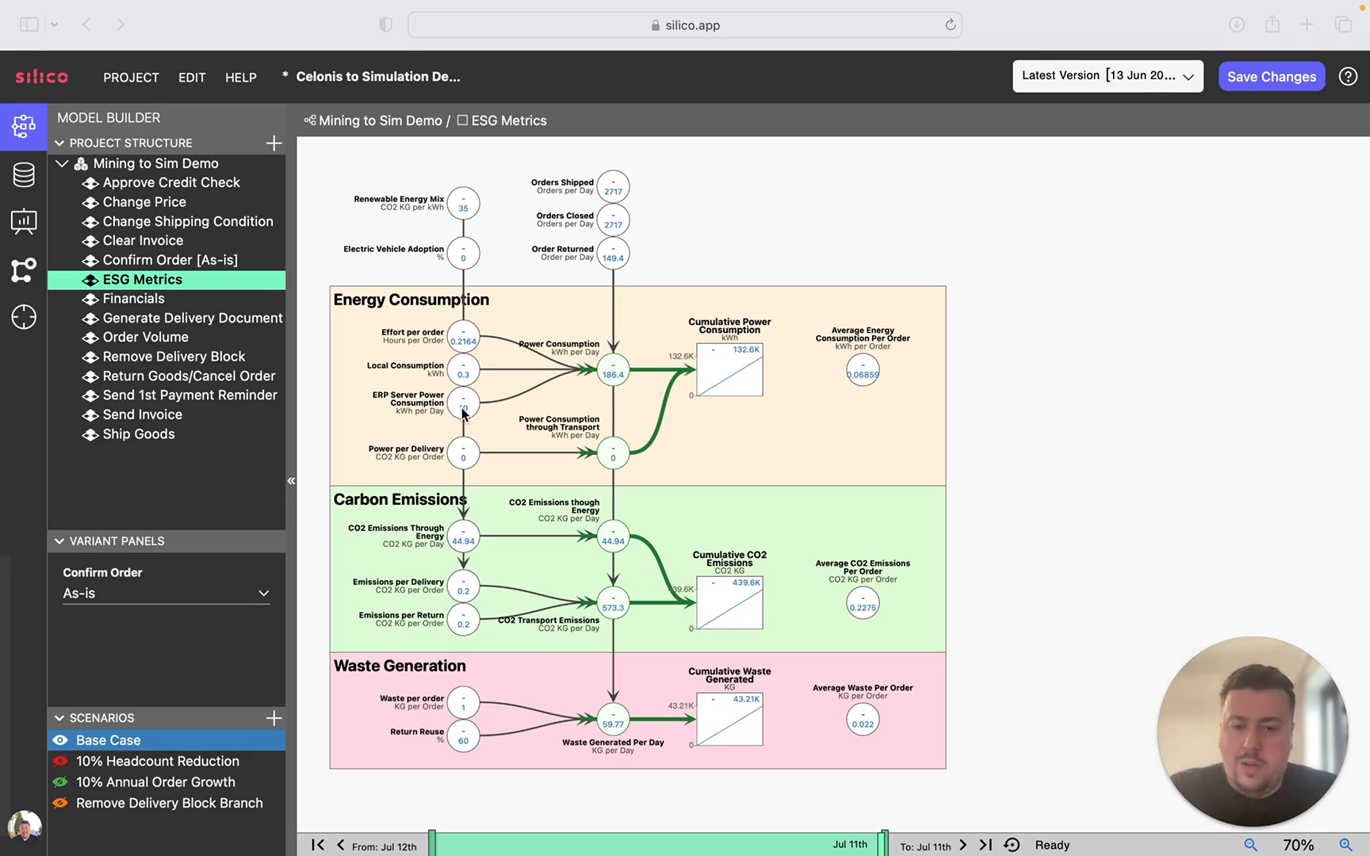
Scrub the simulation timeline back to Aug 10th and forward to May 31st to examine the cumulative ESG metrics.
{"action": "left_click", "coordinate": [878, 841]}
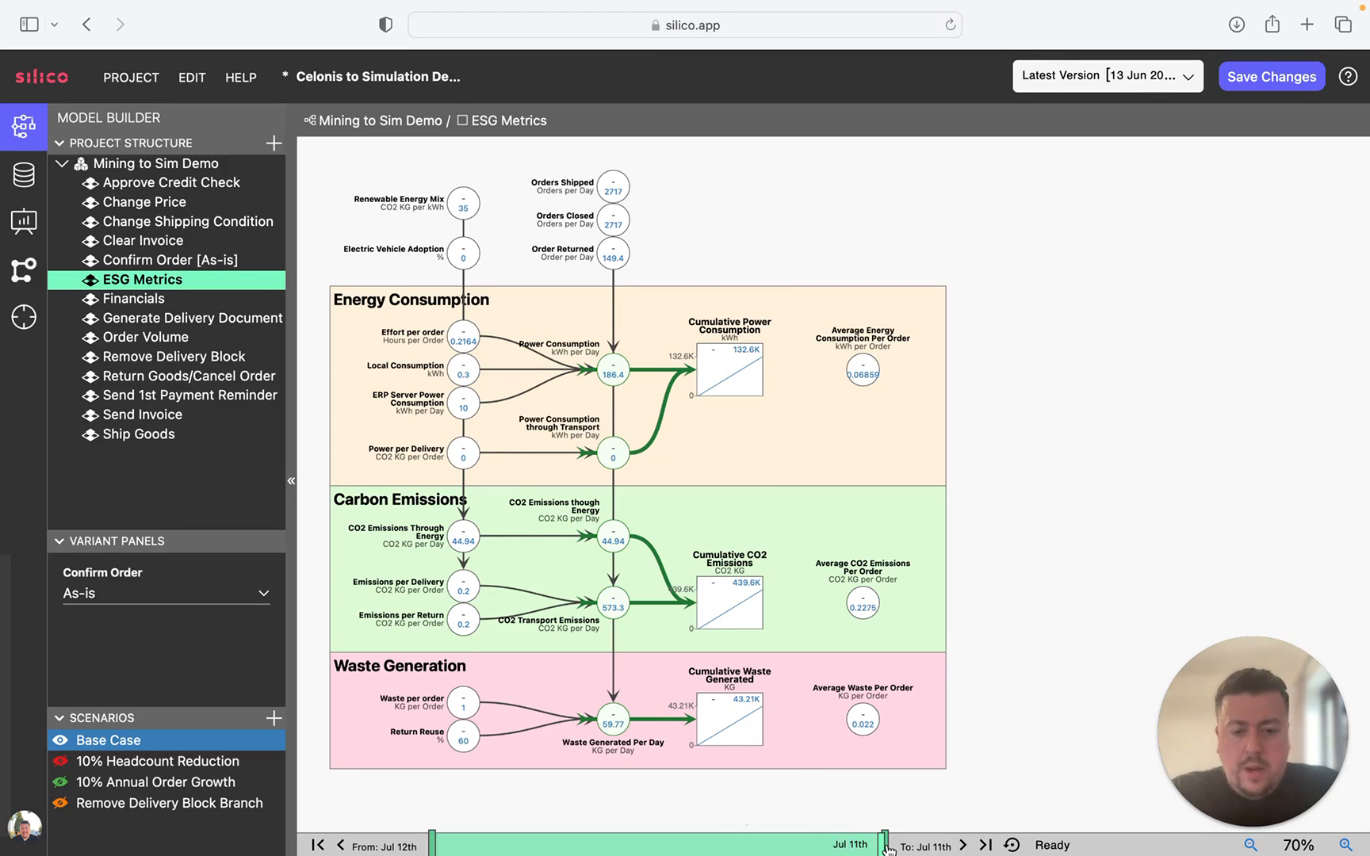
{"action": "mouse_move", "coordinate": [879, 843]}
{"action": "left_mouse_down"}
{"action": "mouse_move", "coordinate": [454, 845]}
{"action": "mouse_move", "coordinate": [677, 850]}
{"action": "left_mouse_up"}
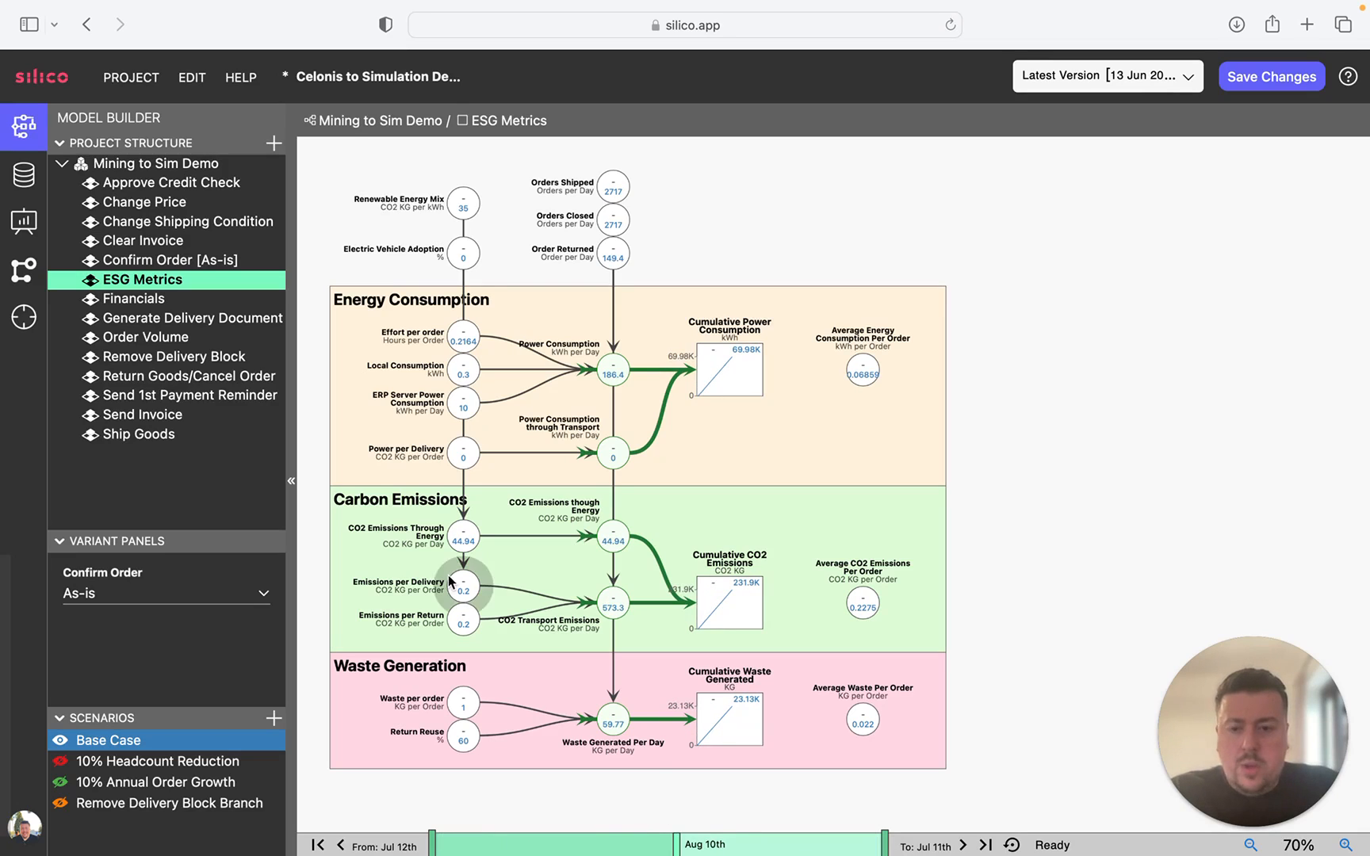
{"action": "left_click_drag", "start_coordinate": [678, 845], "coordinate": [856, 852]}
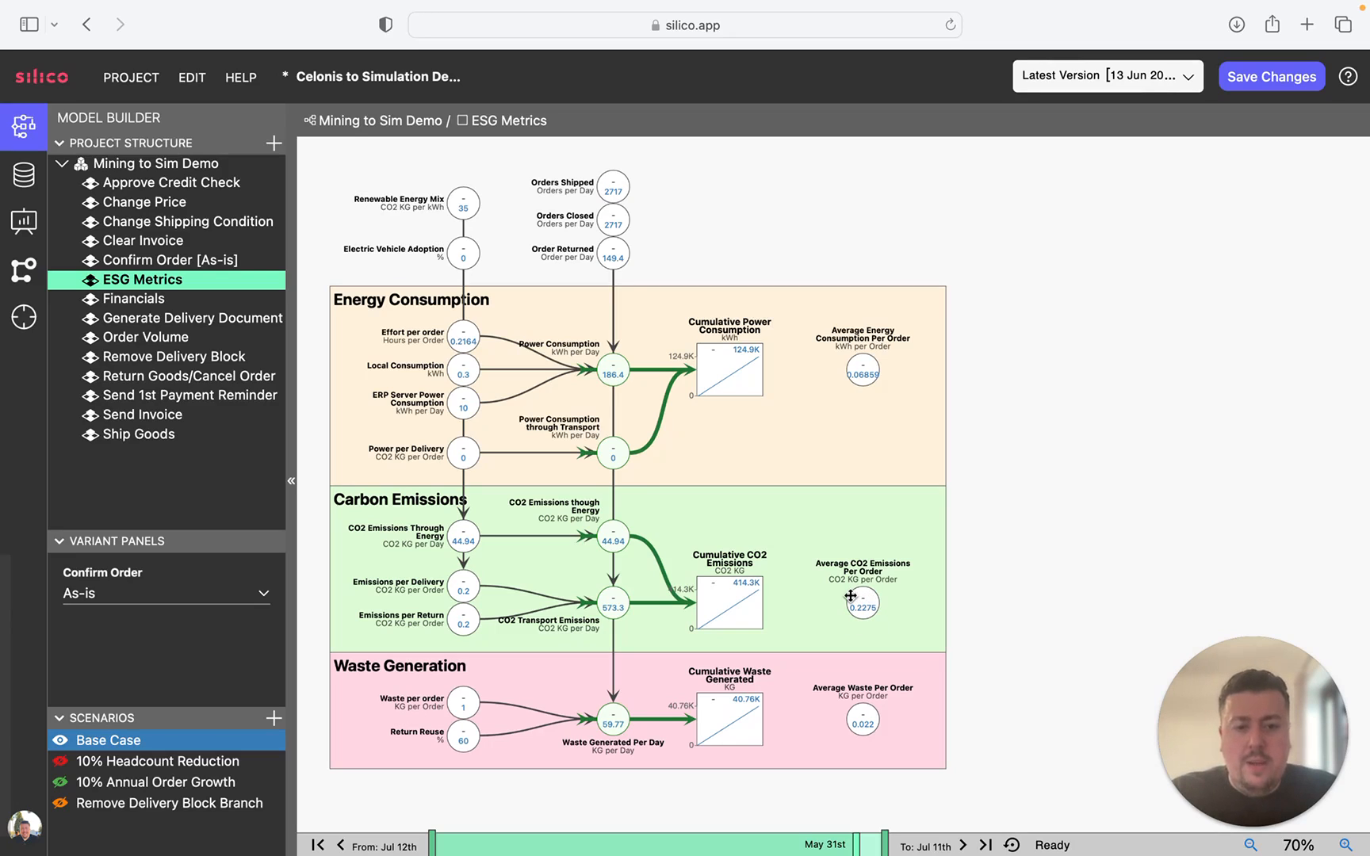
Switch the Confirm Order variant to No Waiting Time + Automation and move the timeline to Jul 11th.
{"action": "left_click", "coordinate": [213, 594]}
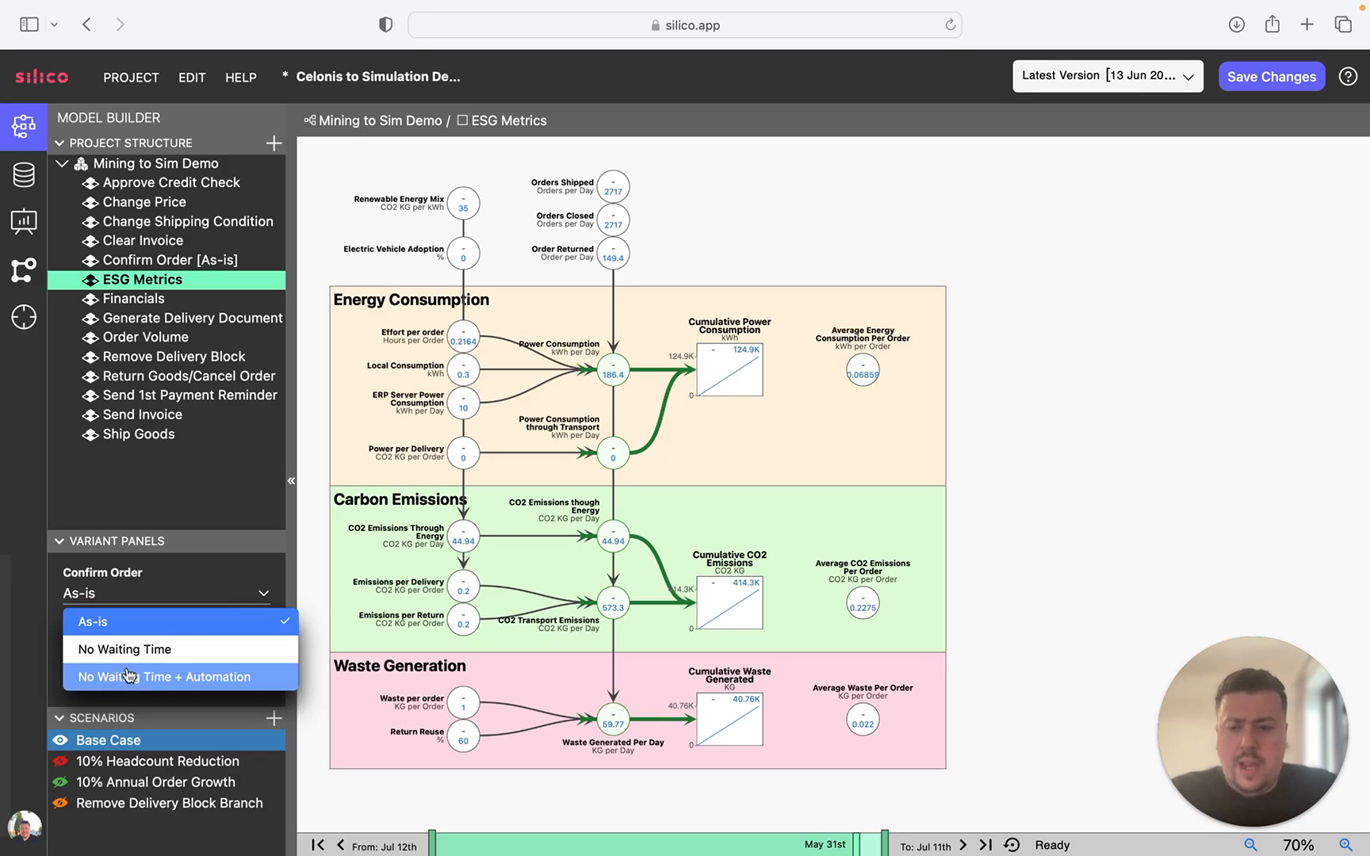
{"action": "left_click", "coordinate": [190, 677]}
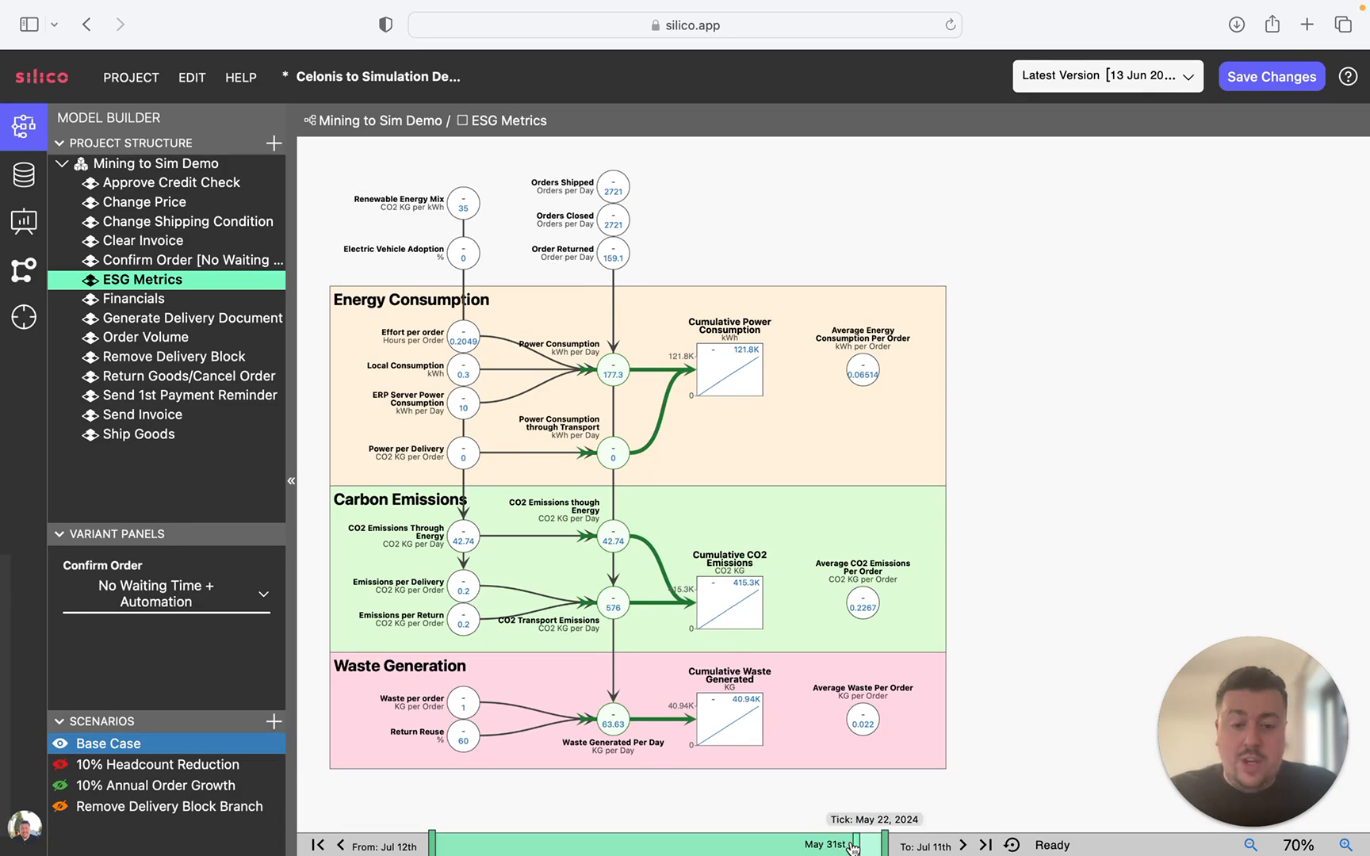
{"action": "left_click_drag", "start_coordinate": [855, 848], "coordinate": [903, 843]}
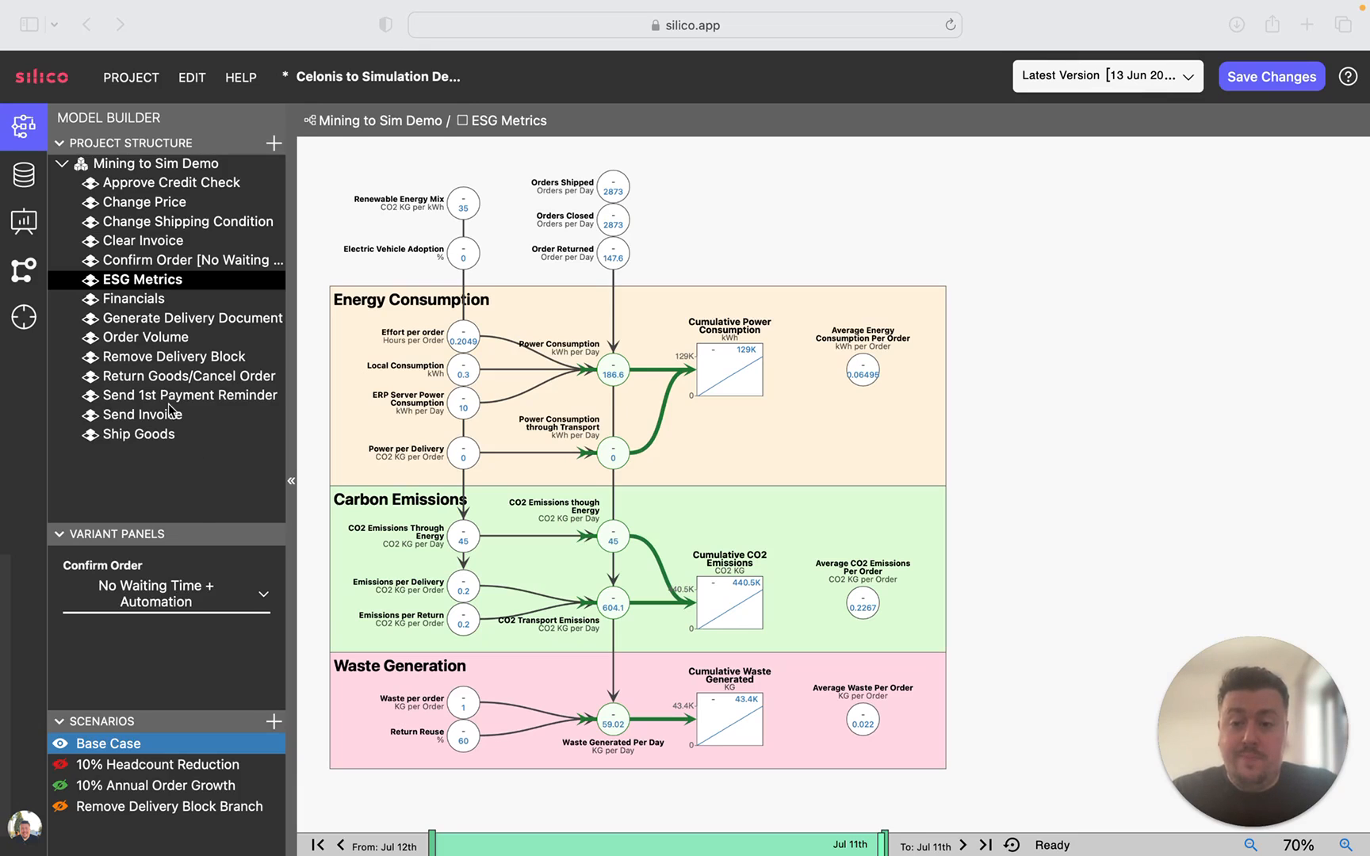
Set the Confirm Order variant back to As-is.
{"action": "left_click", "coordinate": [173, 608]}
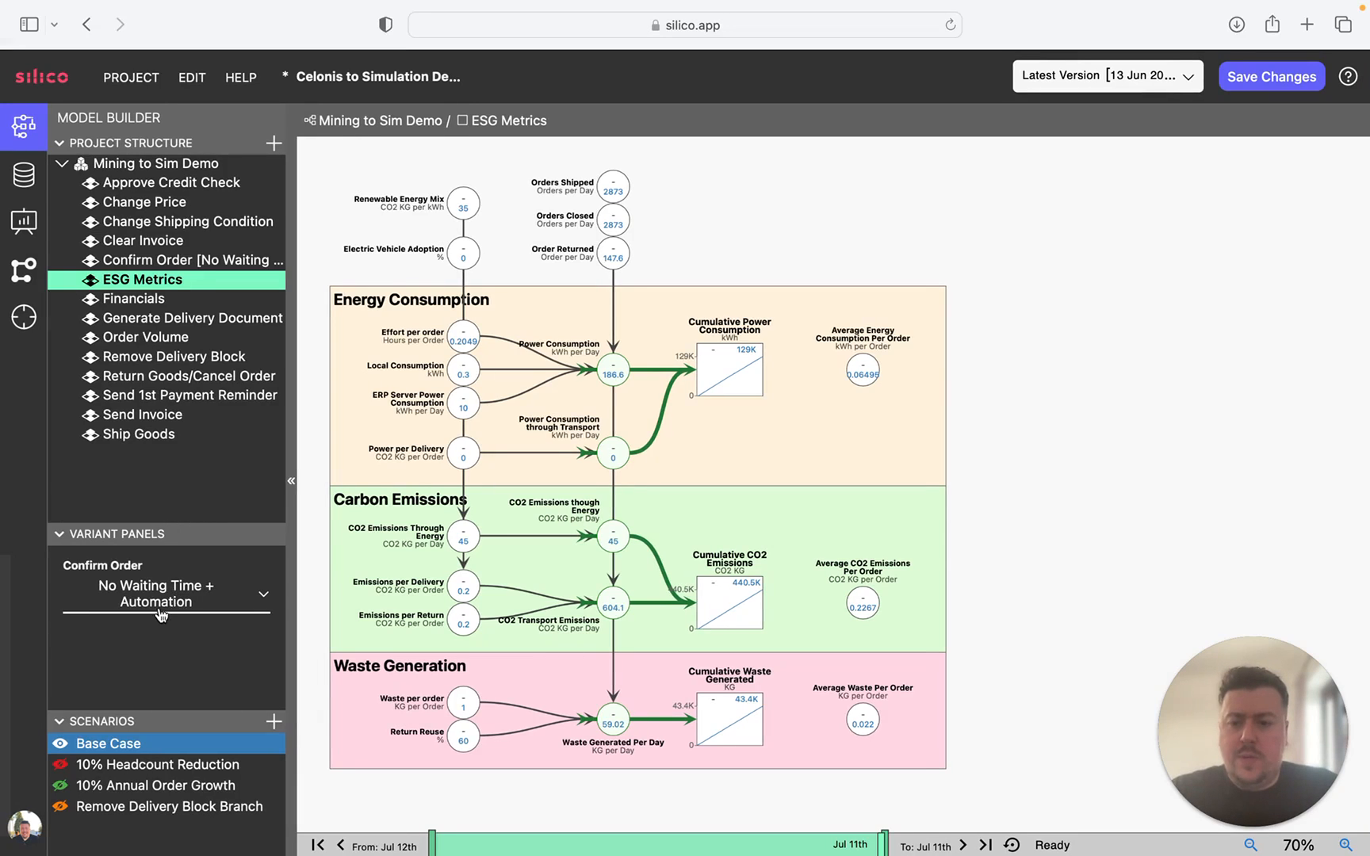
{"action": "left_click", "coordinate": [160, 616]}
{"action": "left_click", "coordinate": [89, 628]}
Open the ESG dashboard and examine its power, CO2 and waste charts at the end of the timeline.
{"action": "left_click", "coordinate": [24, 222]}
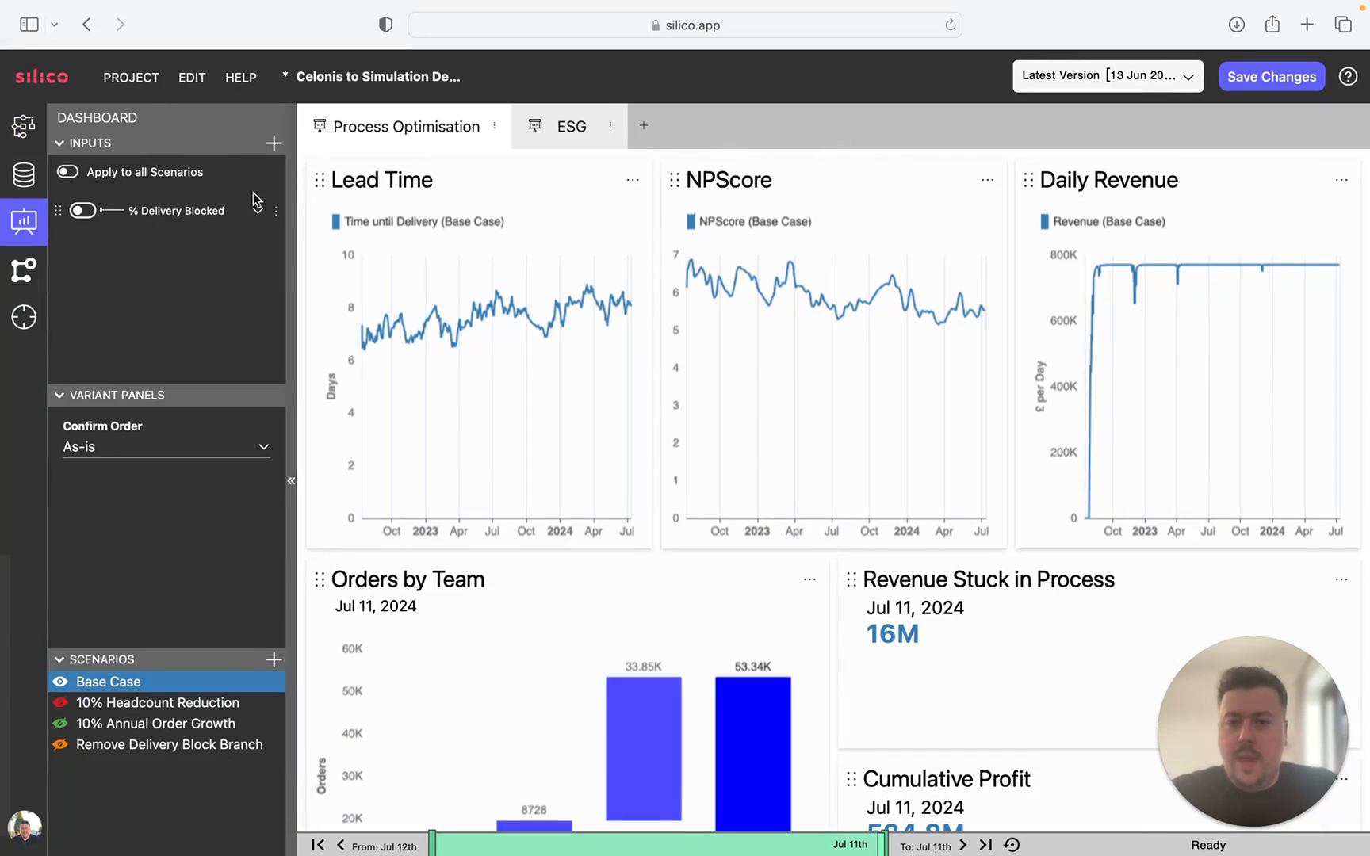
{"action": "left_click_drag", "start_coordinate": [537, 63], "coordinate": [1062, 61]}
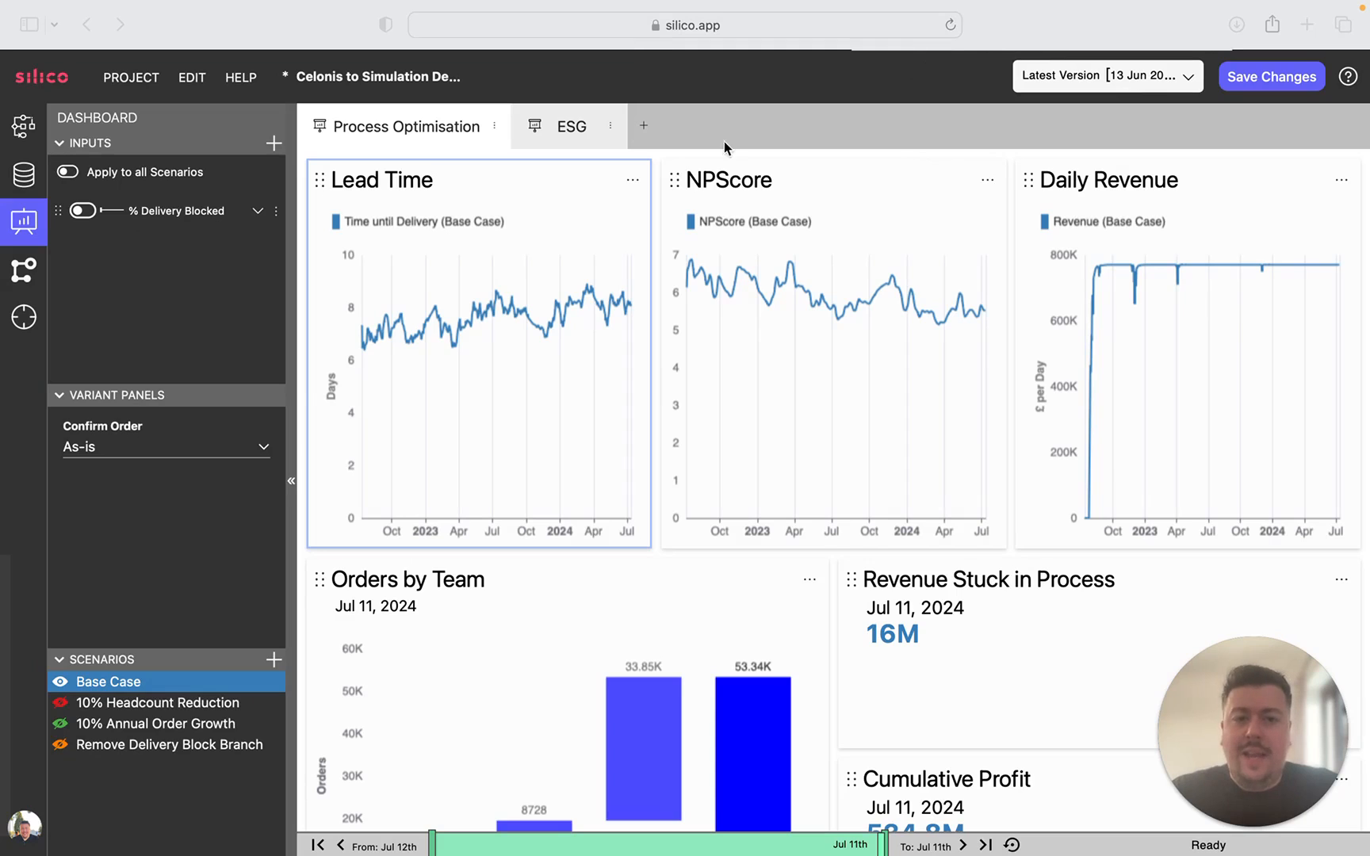
{"action": "left_click", "coordinate": [569, 129]}
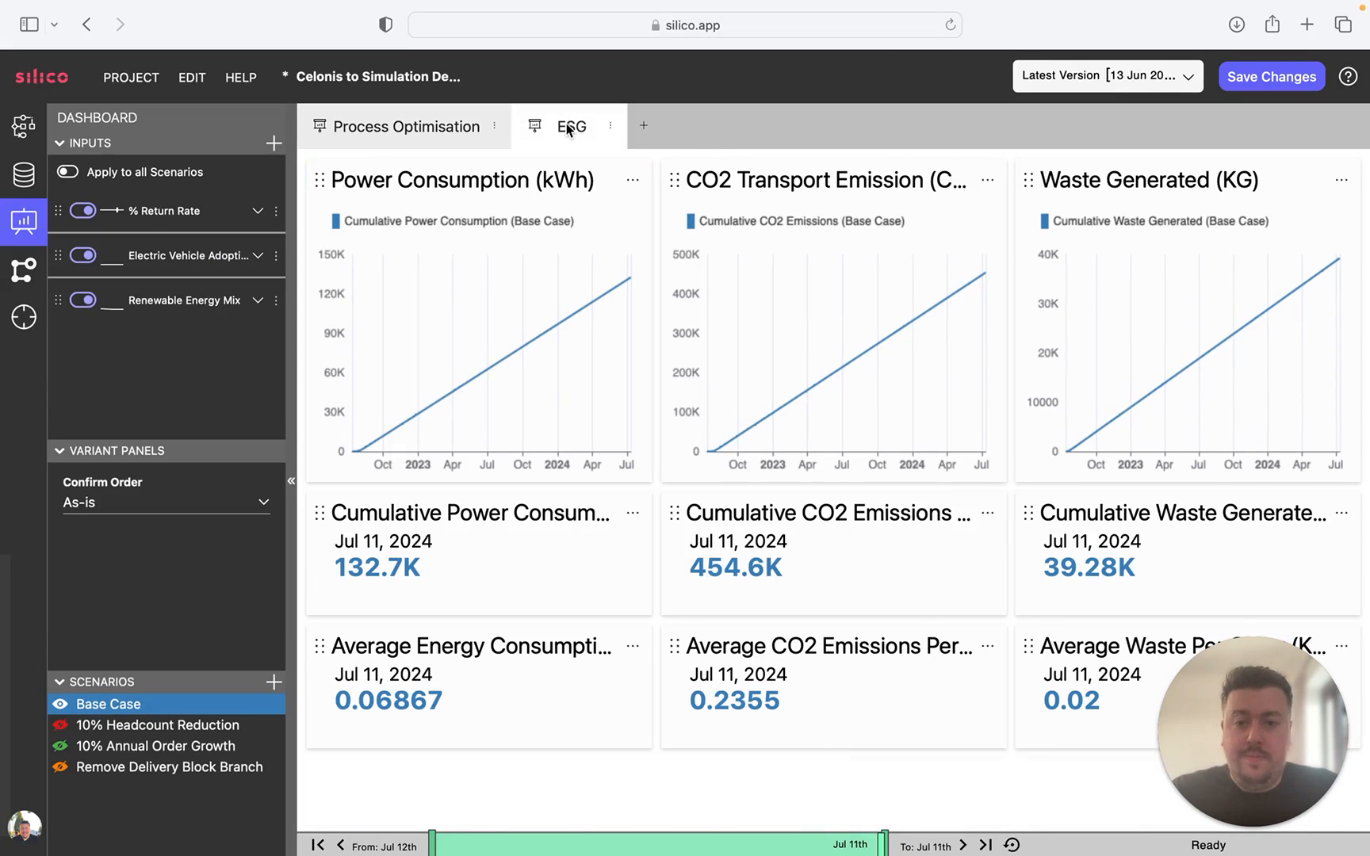
{"action": "mouse_move", "coordinate": [765, 265]}
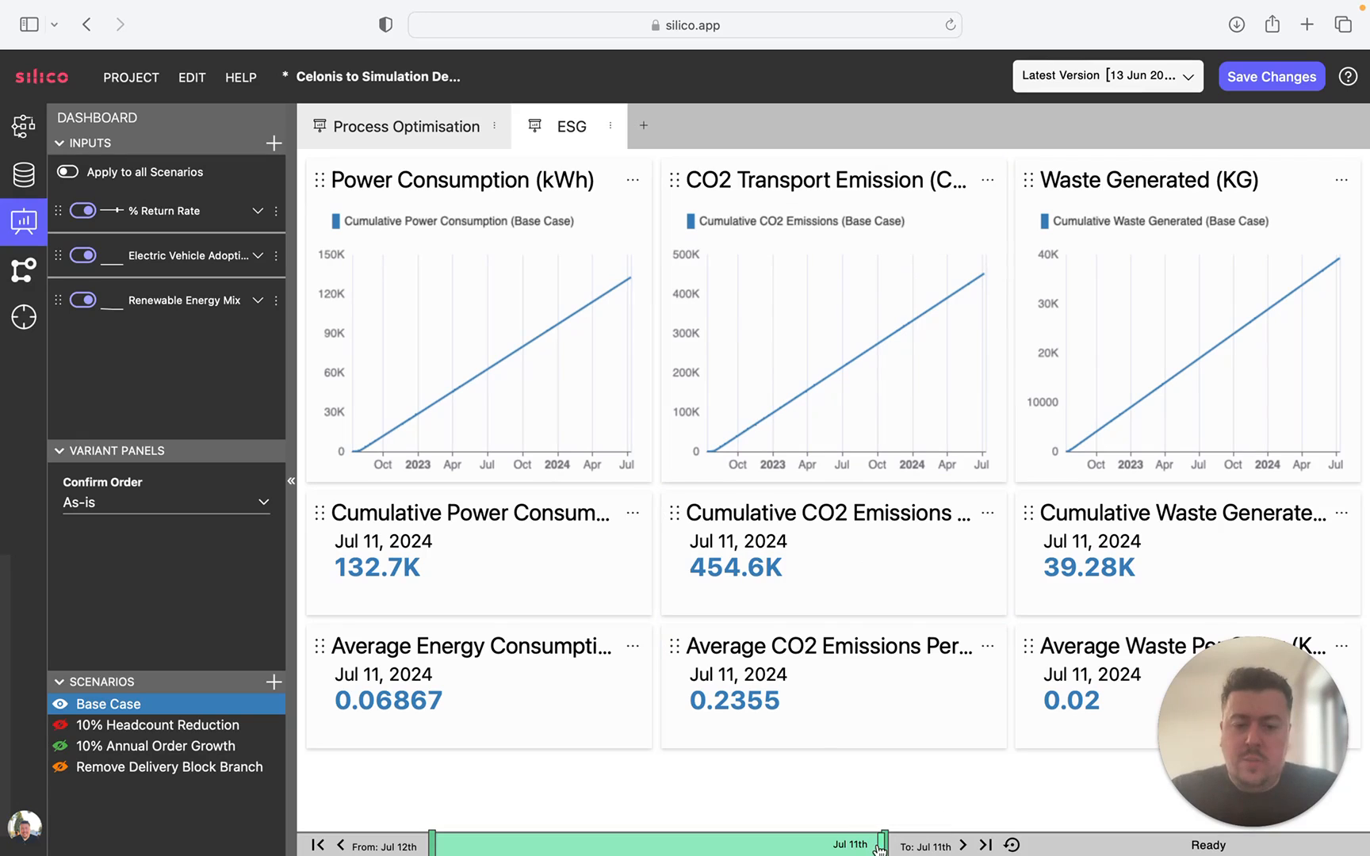
{"action": "mouse_move", "coordinate": [878, 847]}
{"action": "left_mouse_down"}
{"action": "mouse_move", "coordinate": [493, 845]}
{"action": "mouse_move", "coordinate": [882, 847]}
{"action": "left_mouse_up"}
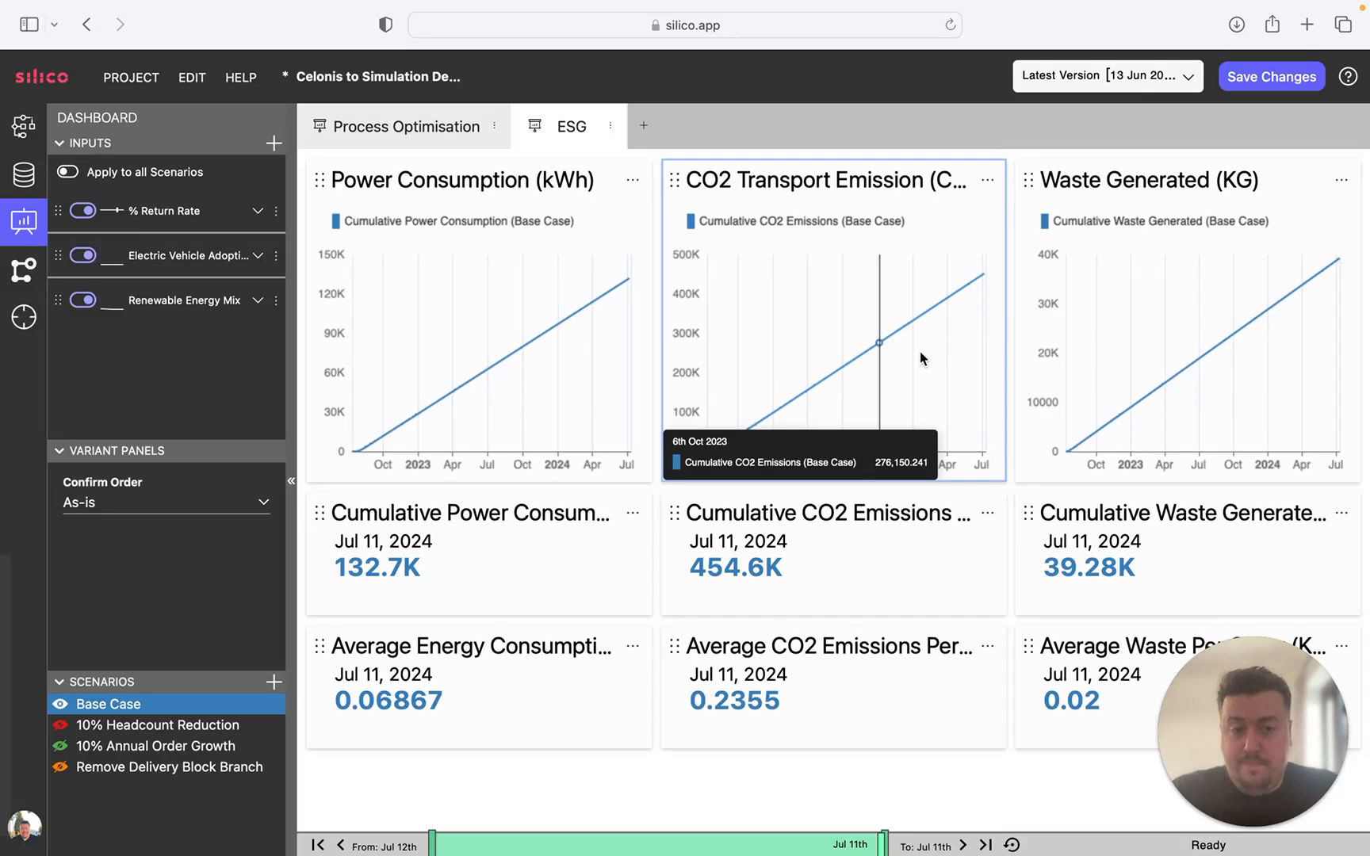
Compare the 10% Headcount Reduction and 10% Annual Order Growth scenarios with Base Case, moving the timeline to Jul 1st, and hide both again.
{"action": "left_click", "coordinate": [62, 727]}
{"action": "left_click", "coordinate": [60, 746]}
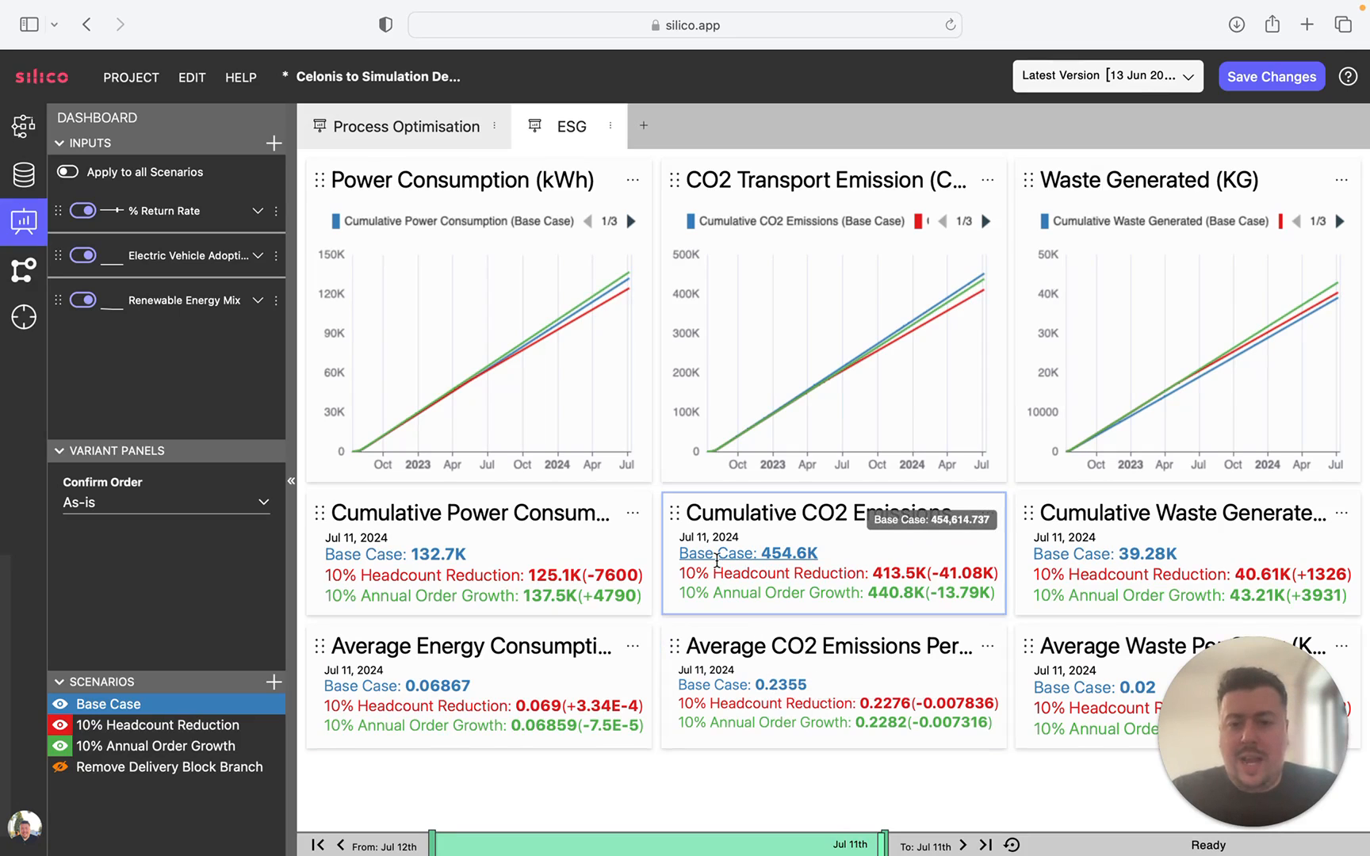
{"action": "mouse_move", "coordinate": [882, 847]}
{"action": "left_mouse_down"}
{"action": "mouse_move", "coordinate": [496, 846]}
{"action": "mouse_move", "coordinate": [877, 848]}
{"action": "left_mouse_up"}
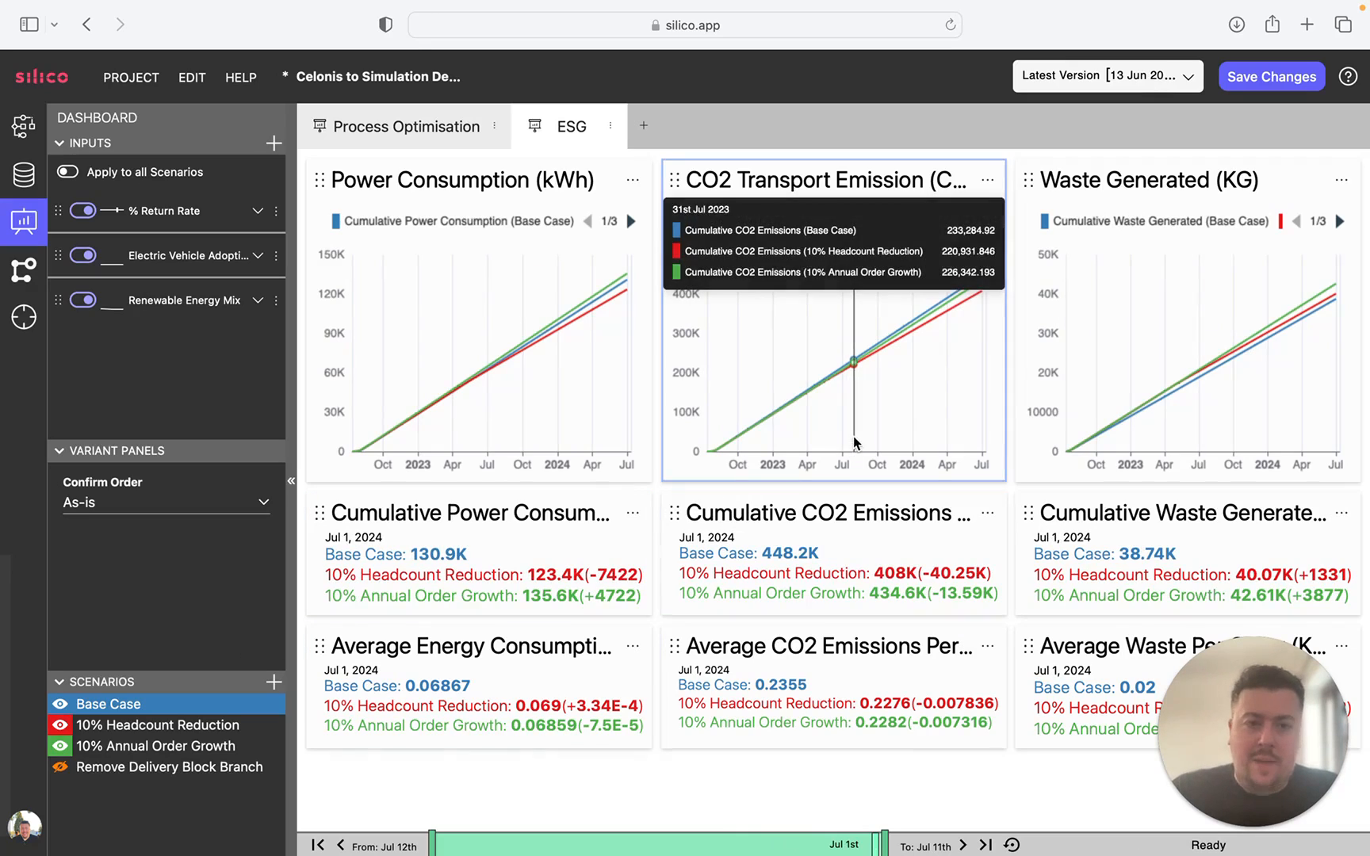
{"action": "left_click", "coordinate": [59, 725]}
{"action": "left_click", "coordinate": [59, 747]}
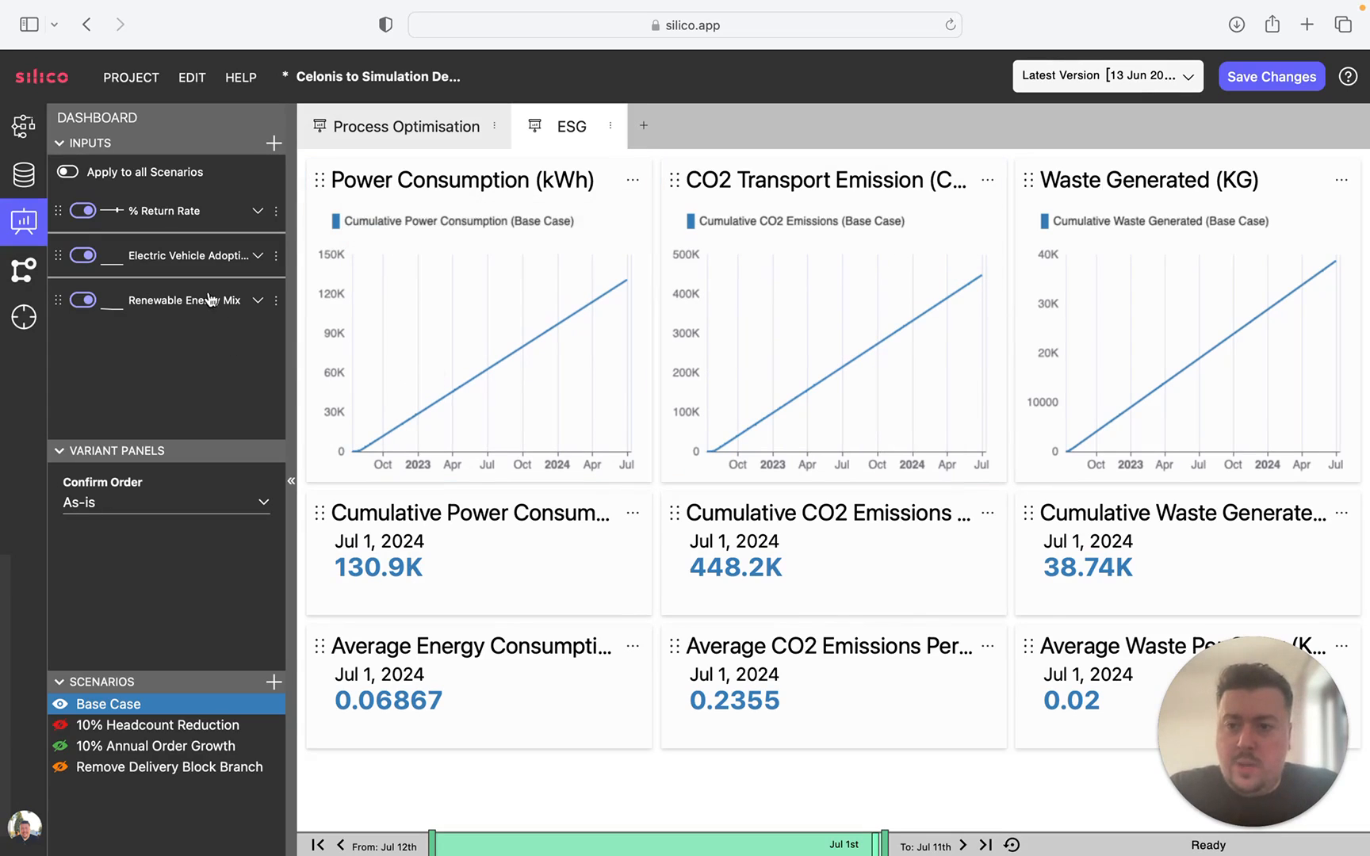
Raise the Base Case Renewable Energy Mix curve to about 46.4 at step 386 and 84.8 at step 730.
{"action": "left_click", "coordinate": [256, 301]}
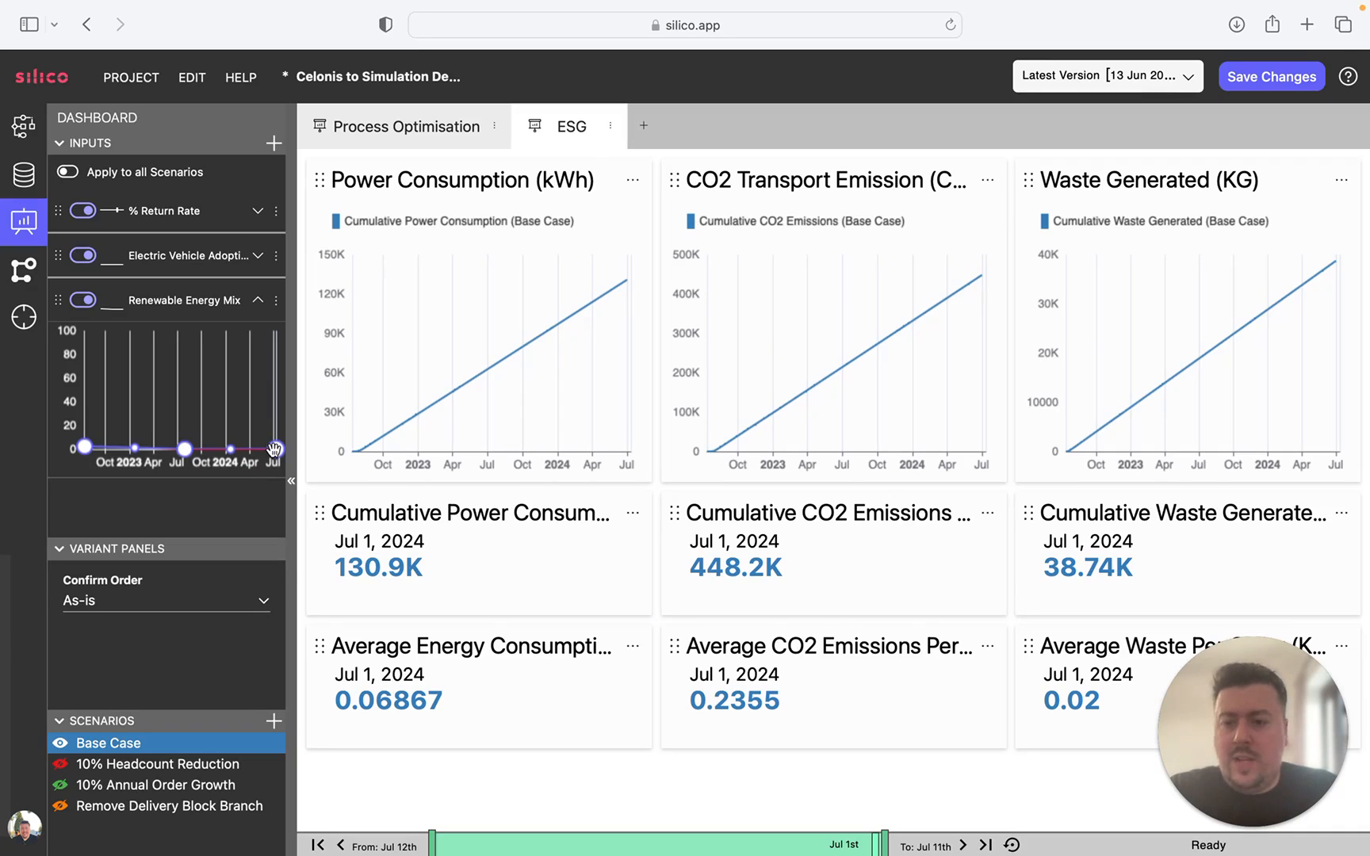
{"action": "left_click_drag", "start_coordinate": [274, 450], "coordinate": [275, 389]}
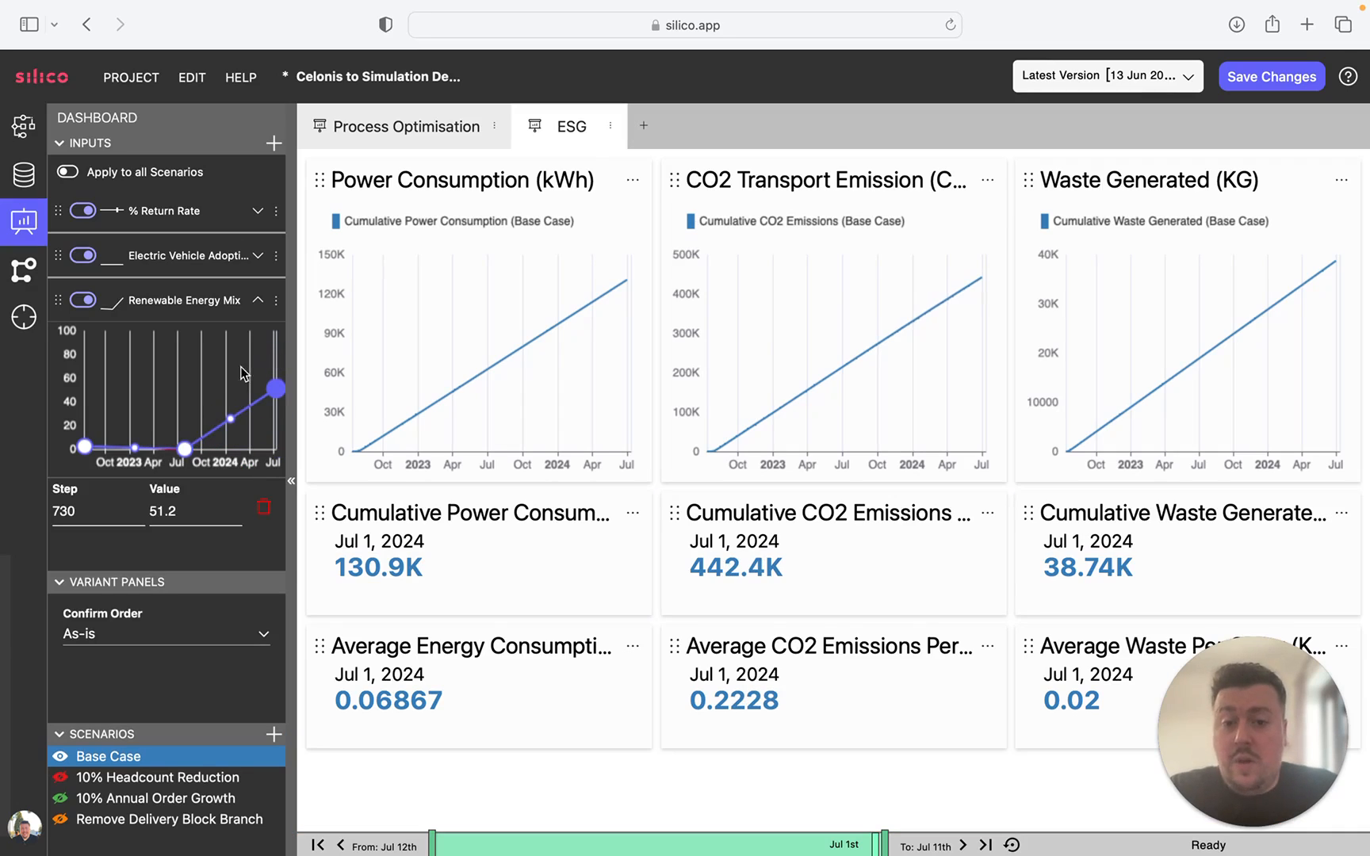
{"action": "left_click_drag", "start_coordinate": [184, 450], "coordinate": [185, 394]}
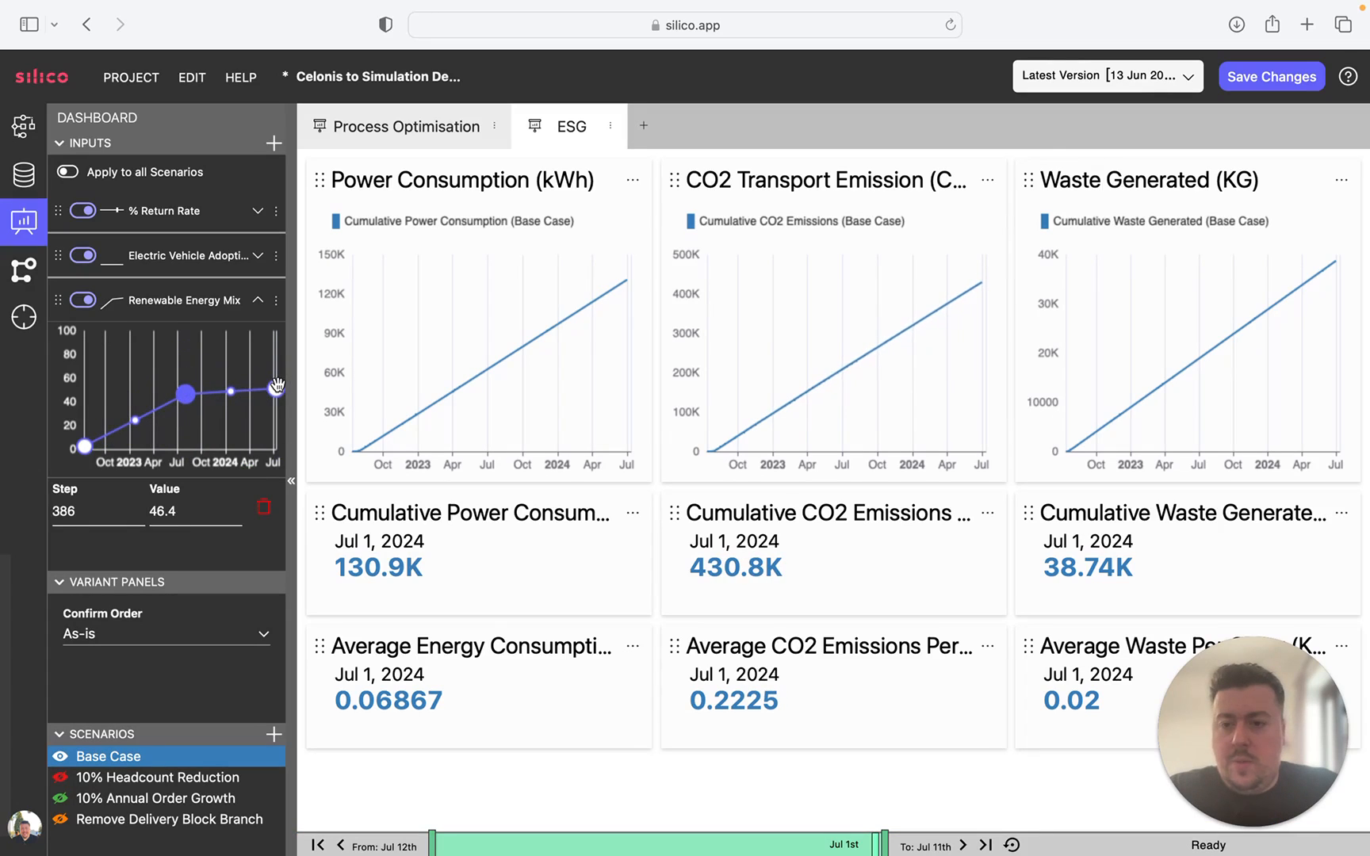
{"action": "left_click_drag", "start_coordinate": [277, 386], "coordinate": [276, 349]}
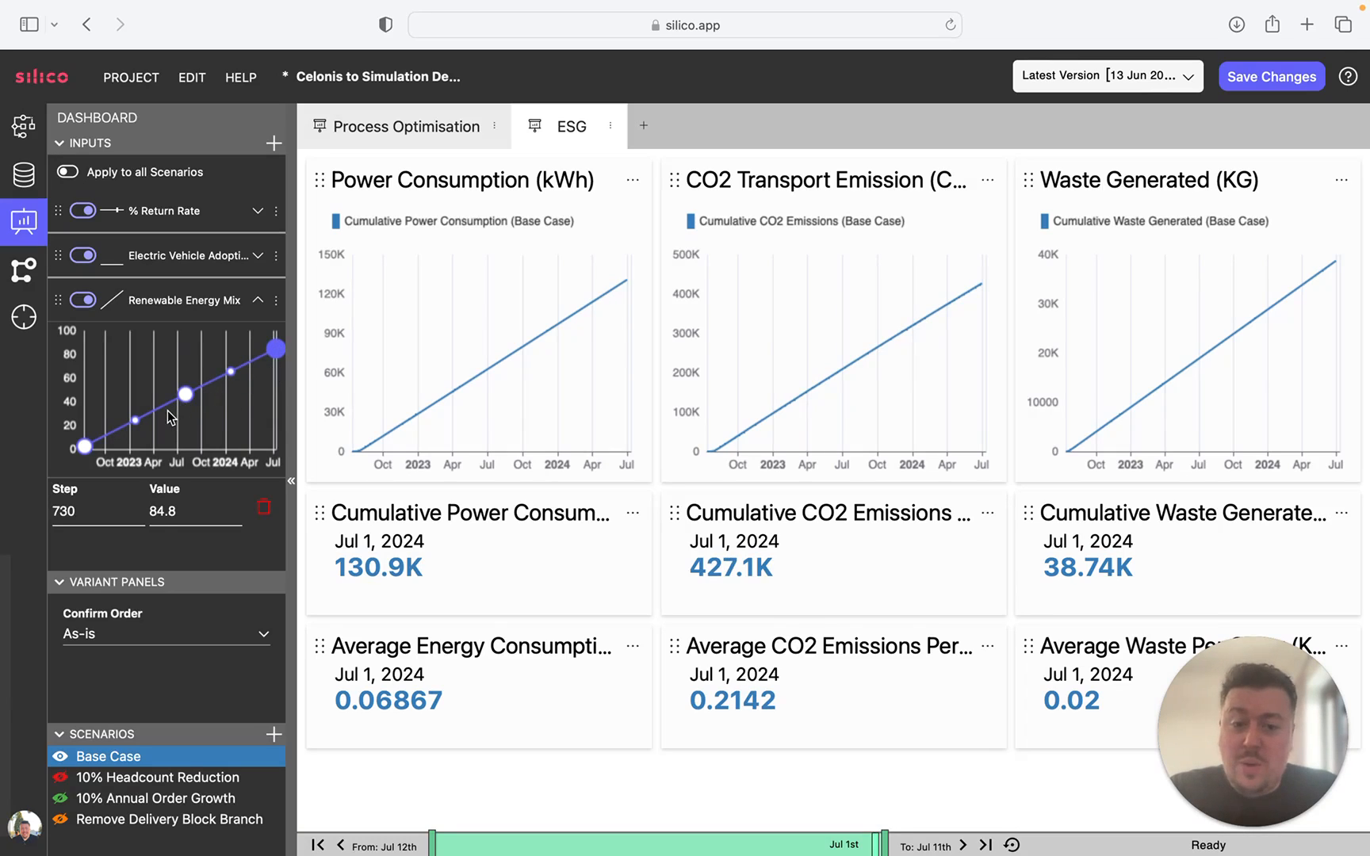
{"action": "mouse_move", "coordinate": [762, 588]}
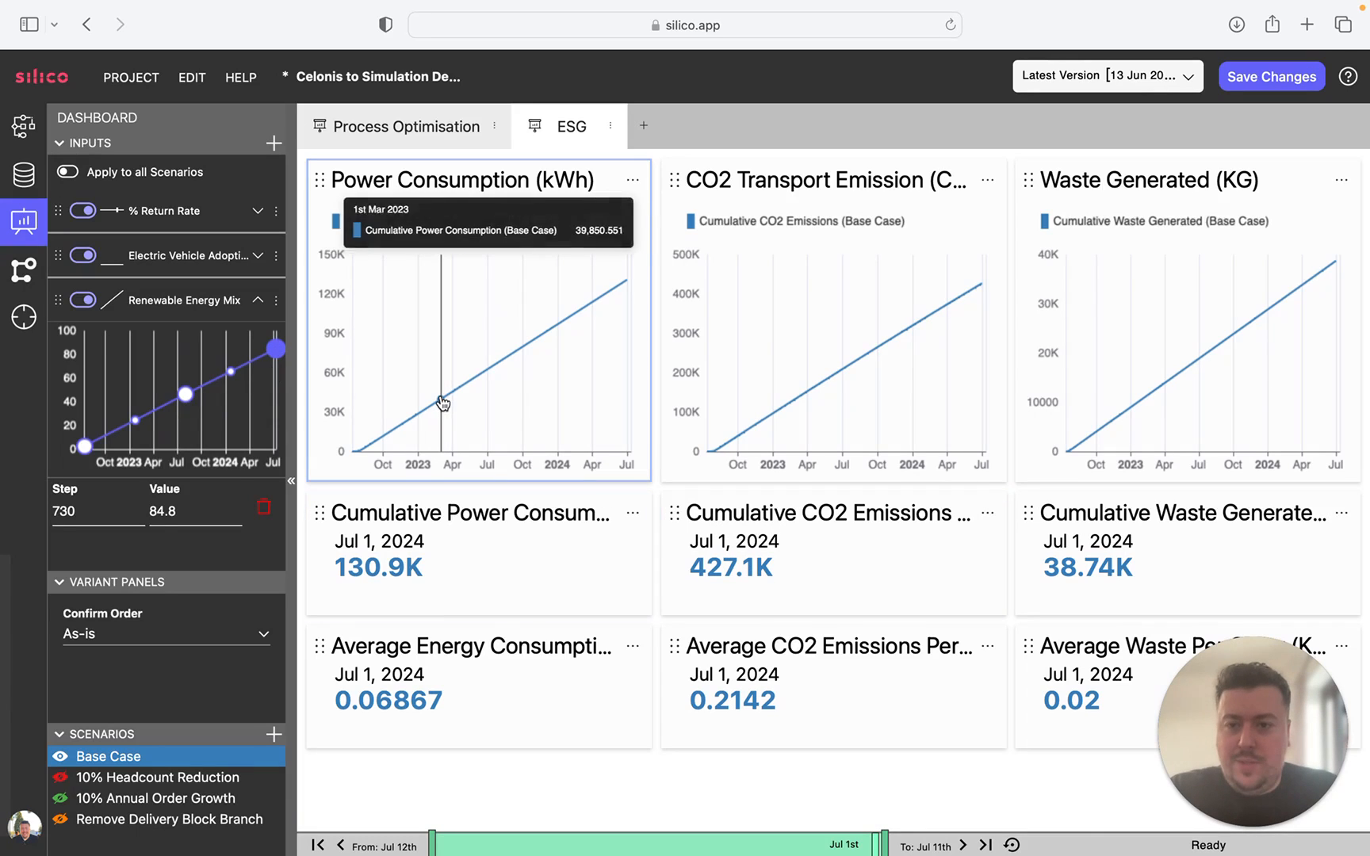
{"action": "mouse_move", "coordinate": [1122, 385]}
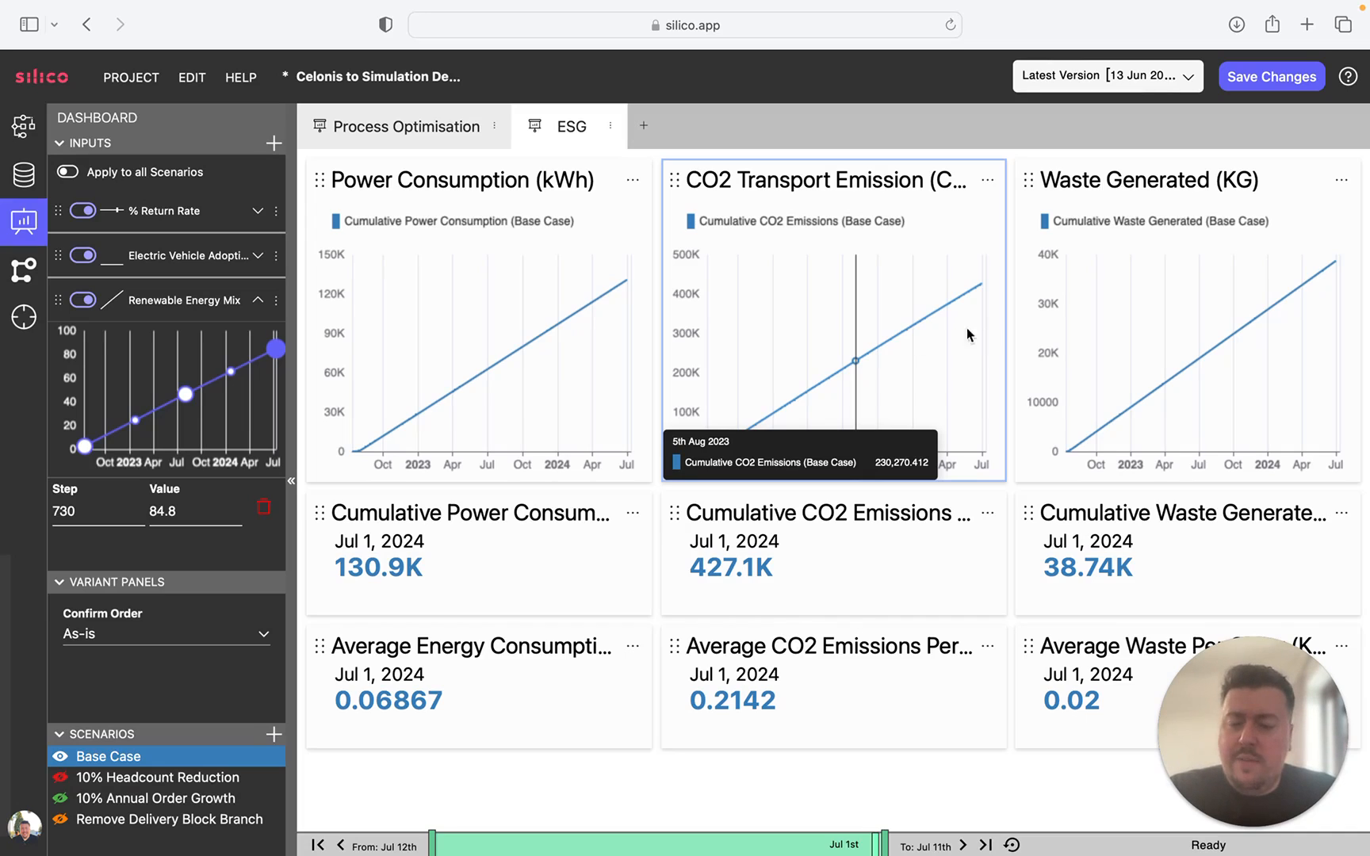
Raise Electric Vehicle Adoption to about 61.6 at step 379 and 100 at its end point, and Renewable Energy Mix to 100 at step 730.
{"action": "left_click", "coordinate": [253, 257]}
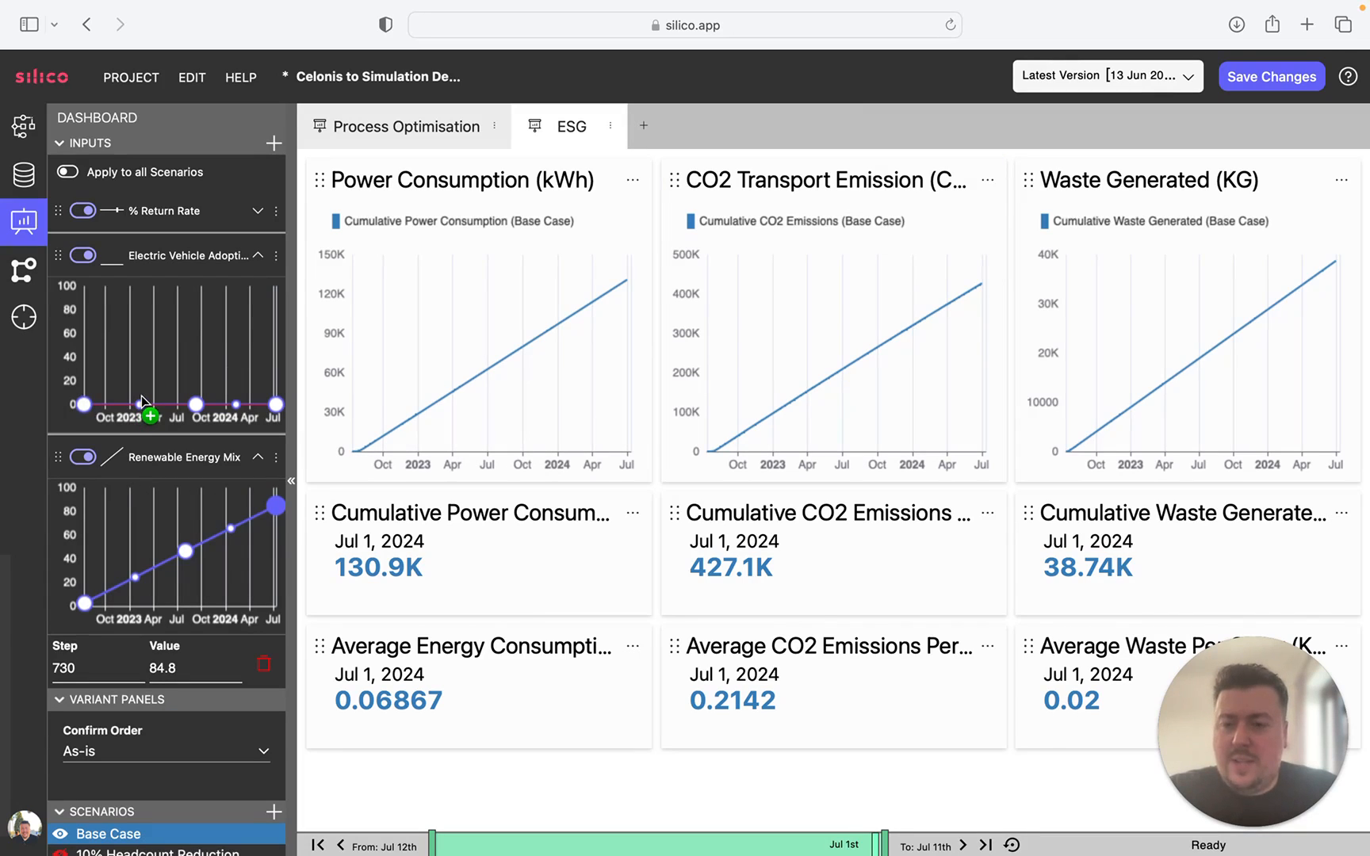
{"action": "left_click_drag", "start_coordinate": [275, 403], "coordinate": [276, 285]}
{"action": "left_click_drag", "start_coordinate": [194, 402], "coordinate": [184, 331]}
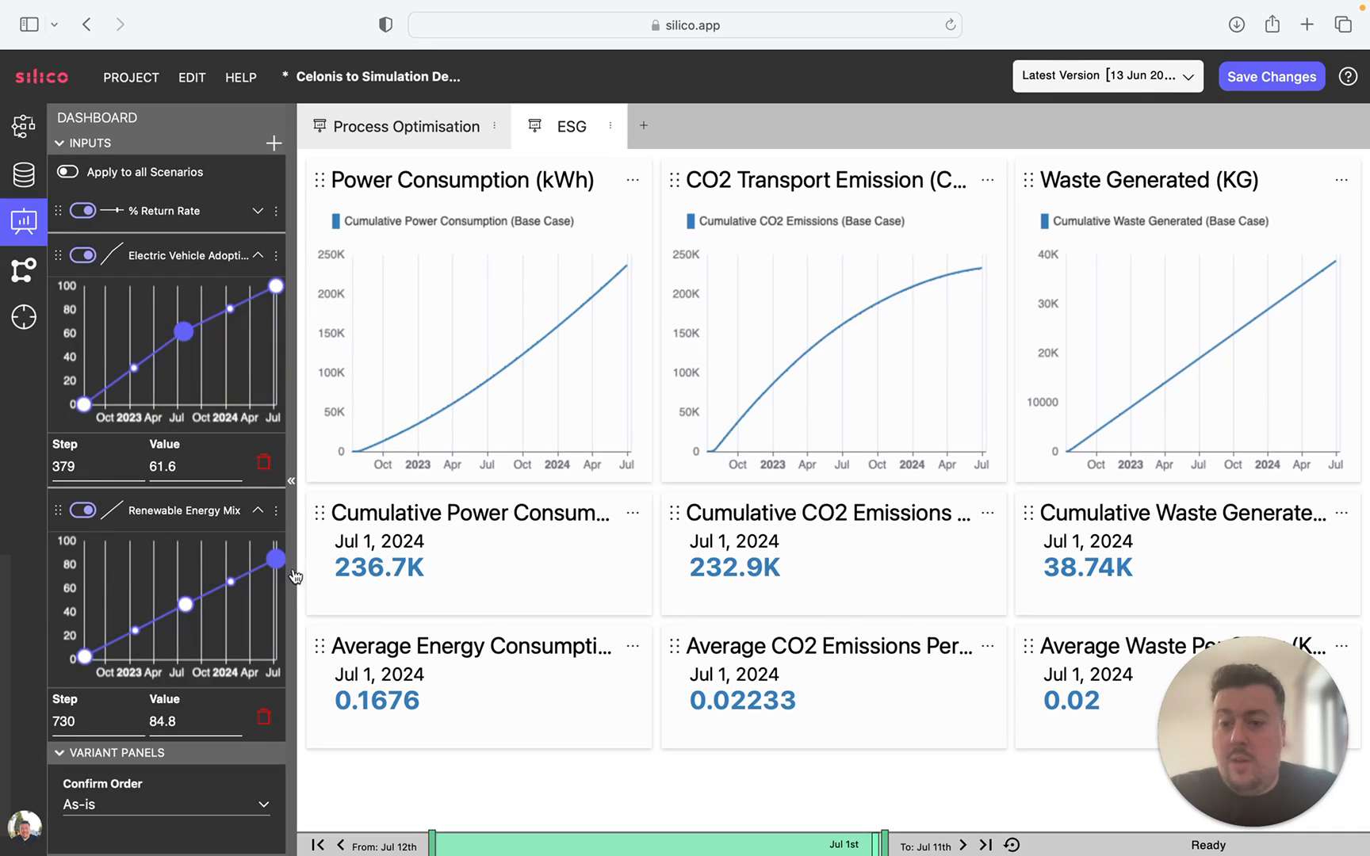
{"action": "left_click_drag", "start_coordinate": [275, 559], "coordinate": [276, 540]}
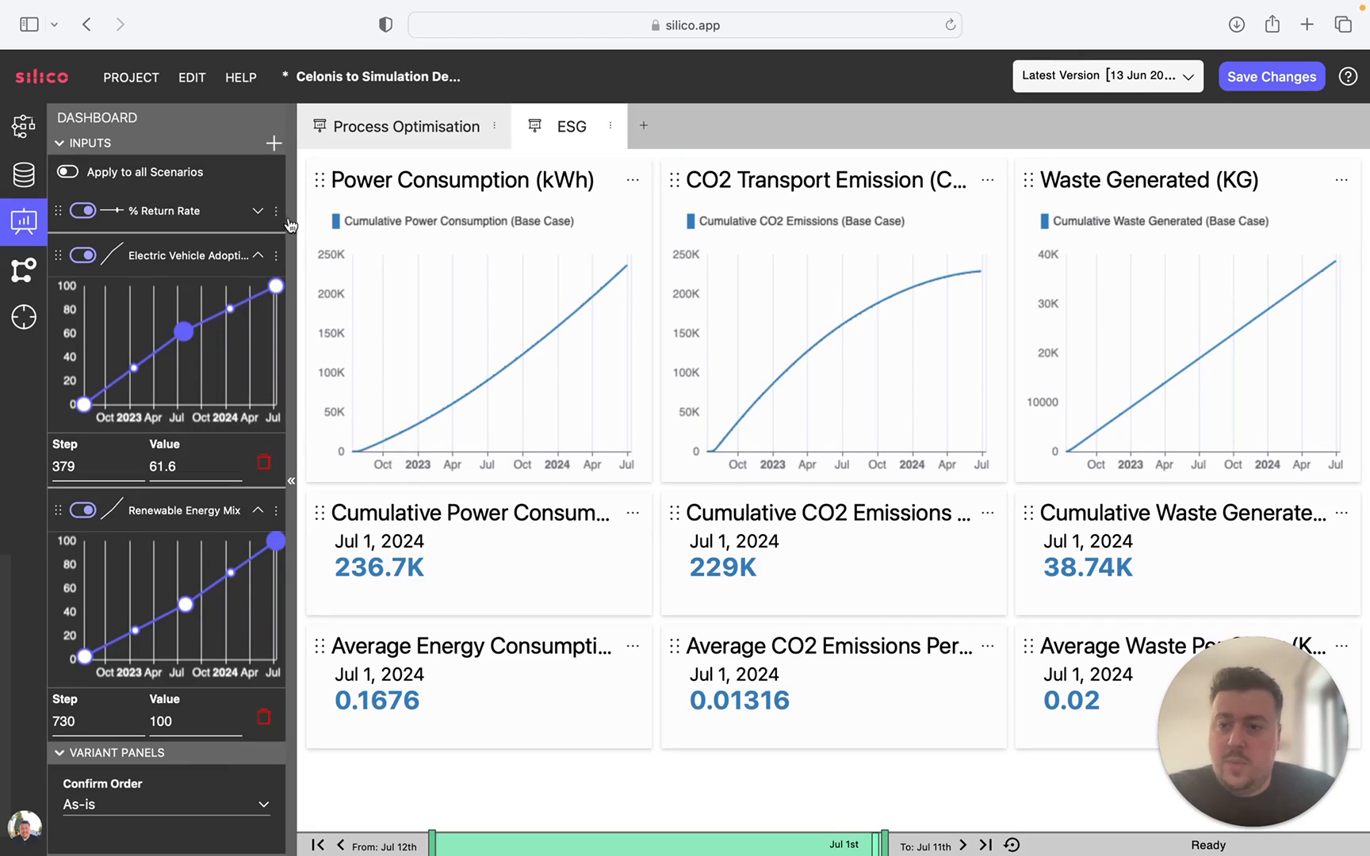
Set the % Return Rate input to 2.
{"action": "left_click", "coordinate": [255, 213]}
{"action": "left_click", "coordinate": [80, 259]}
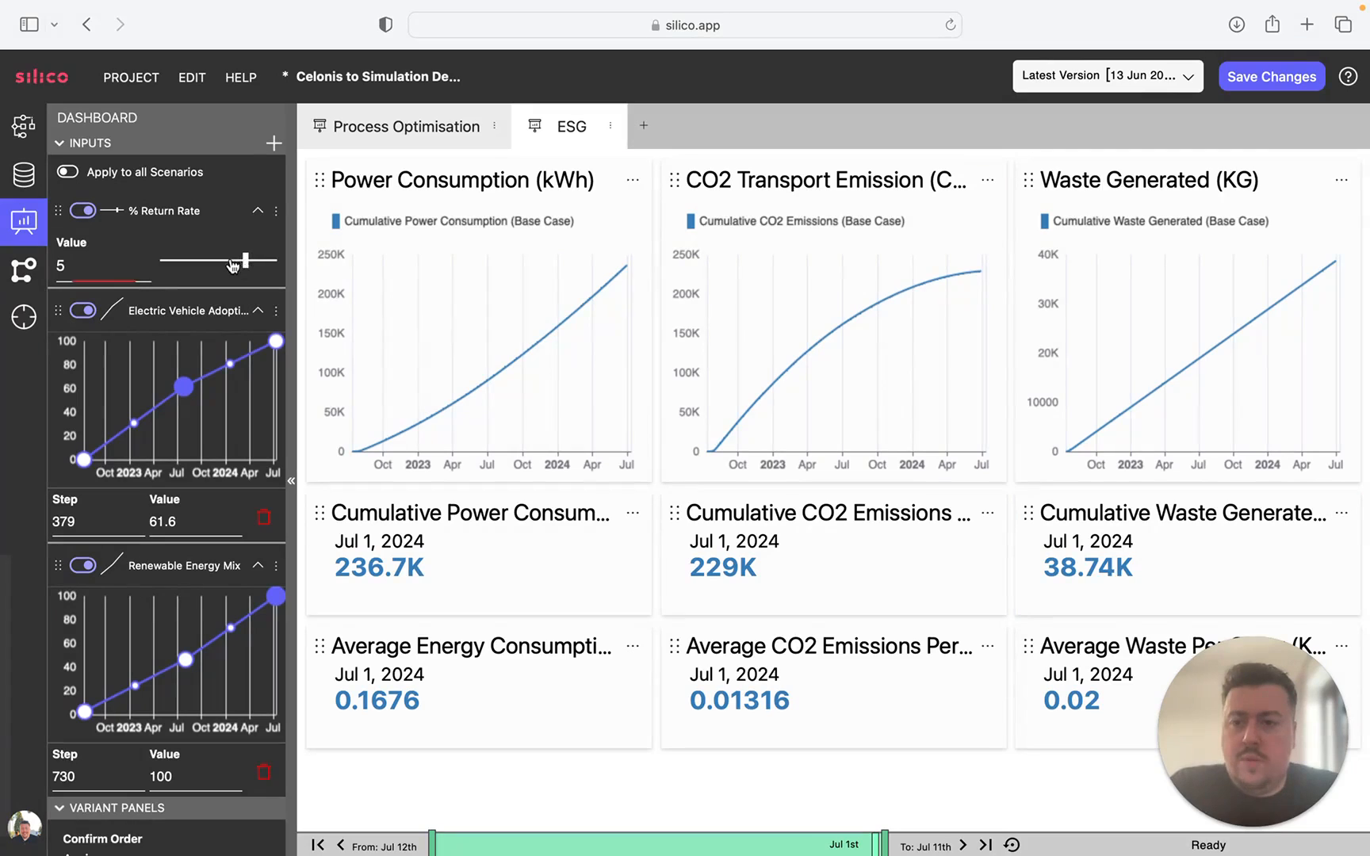
{"action": "left_click_drag", "start_coordinate": [247, 265], "coordinate": [198, 270]}
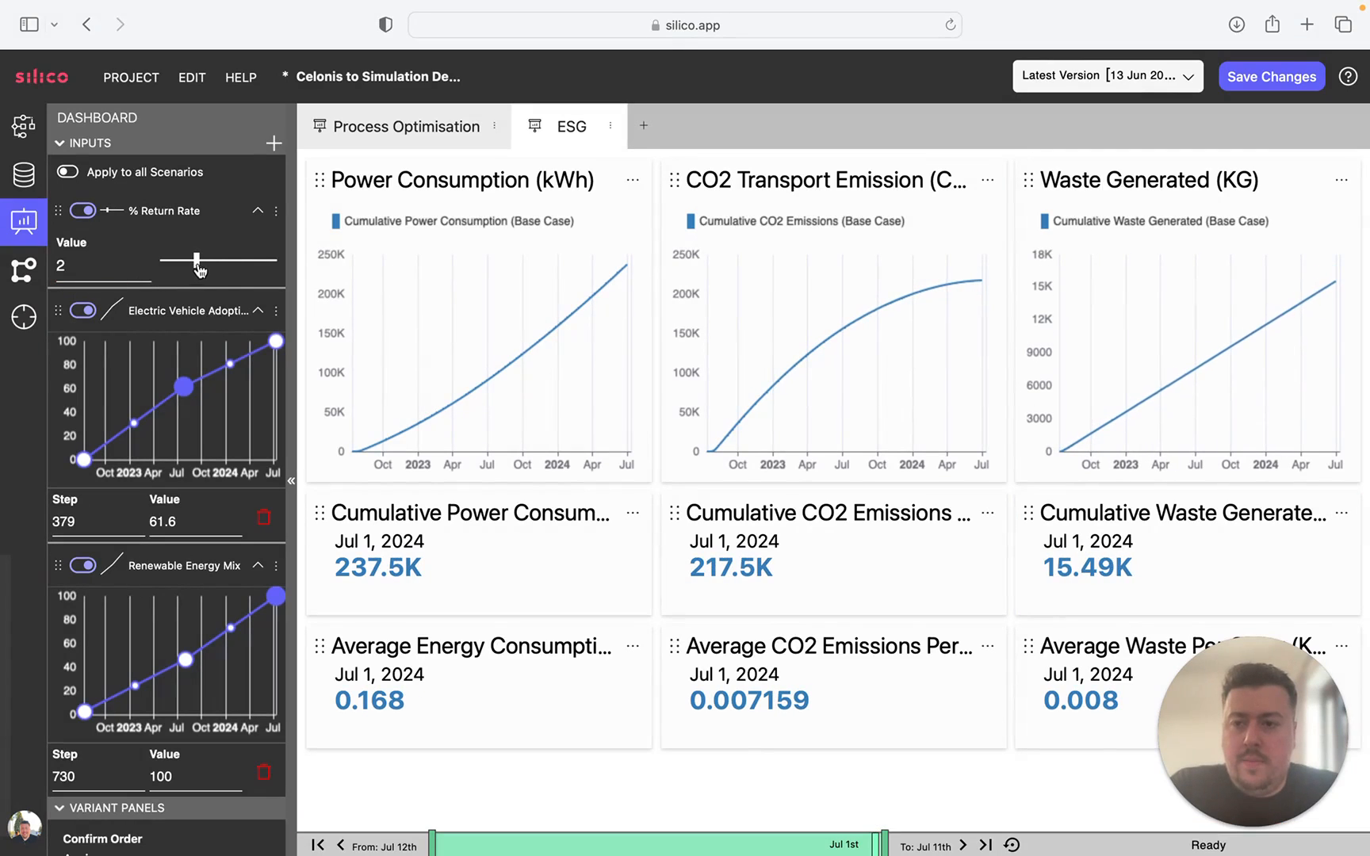